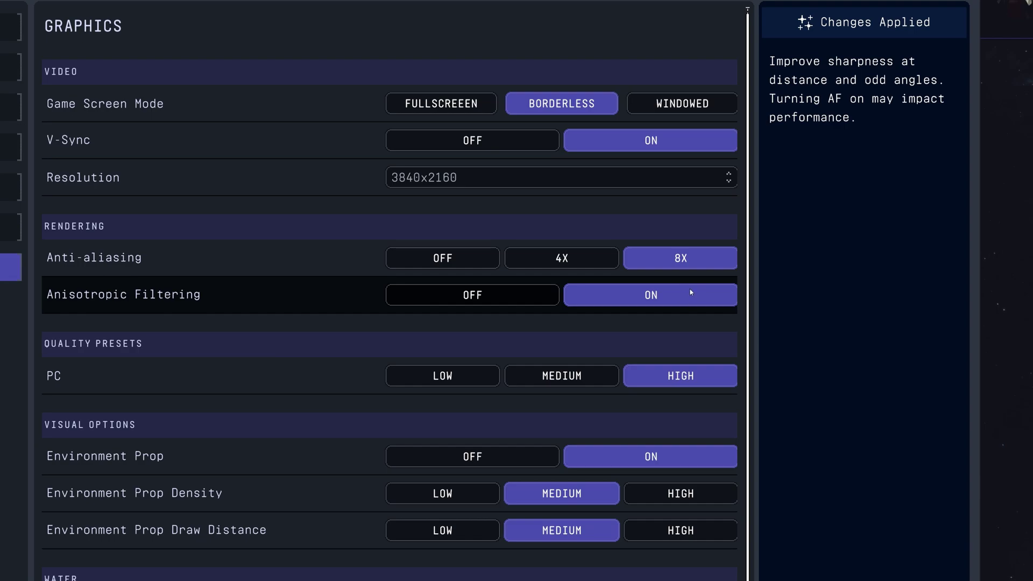
{"action": "left_click", "coordinate": [698, 180]}
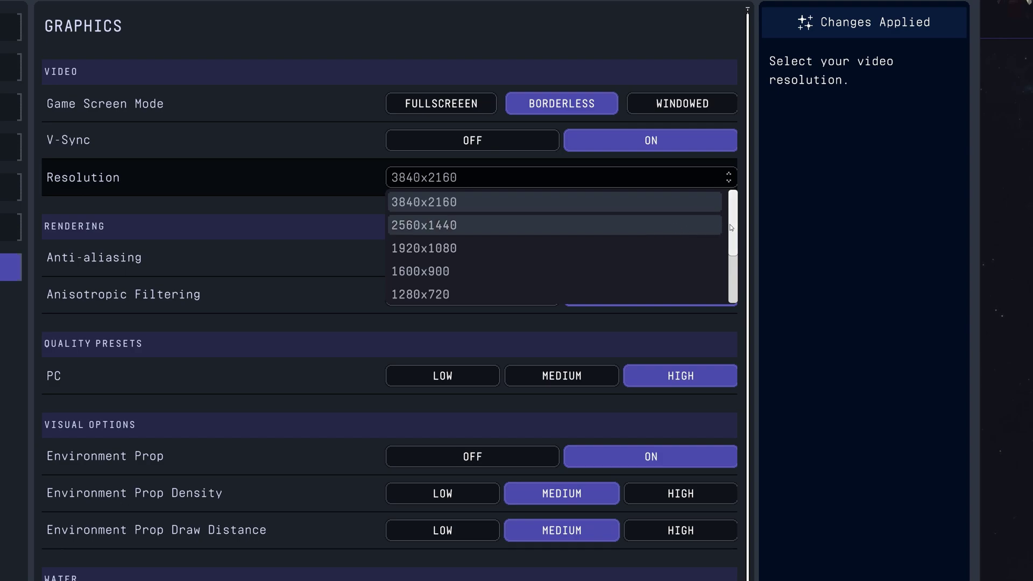
{"action": "scroll", "coordinate": [678, 234], "scroll_direction": "down", "scroll_amount": 1}
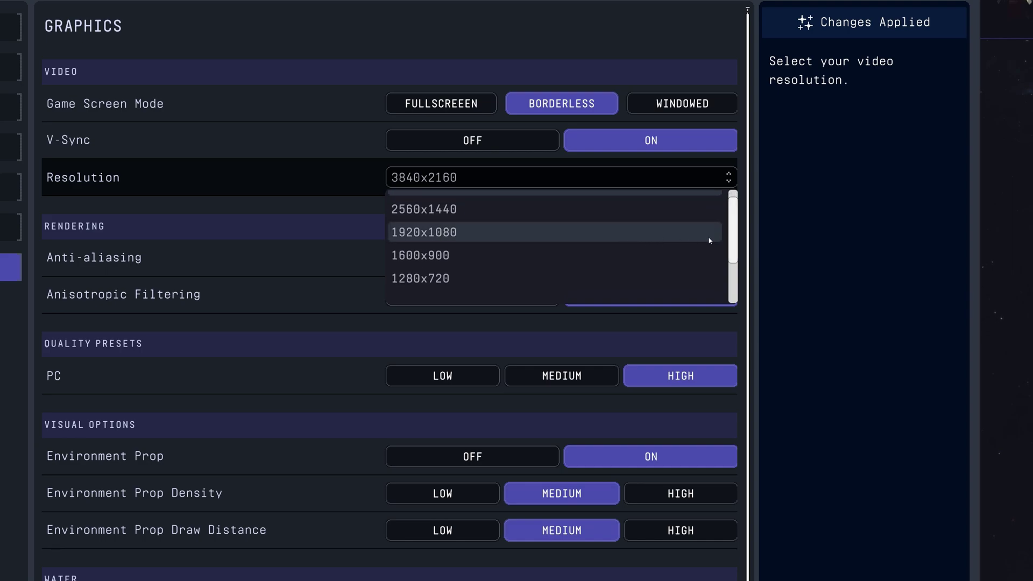
{"action": "scroll", "coordinate": [732, 234], "scroll_direction": "up", "scroll_amount": 1}
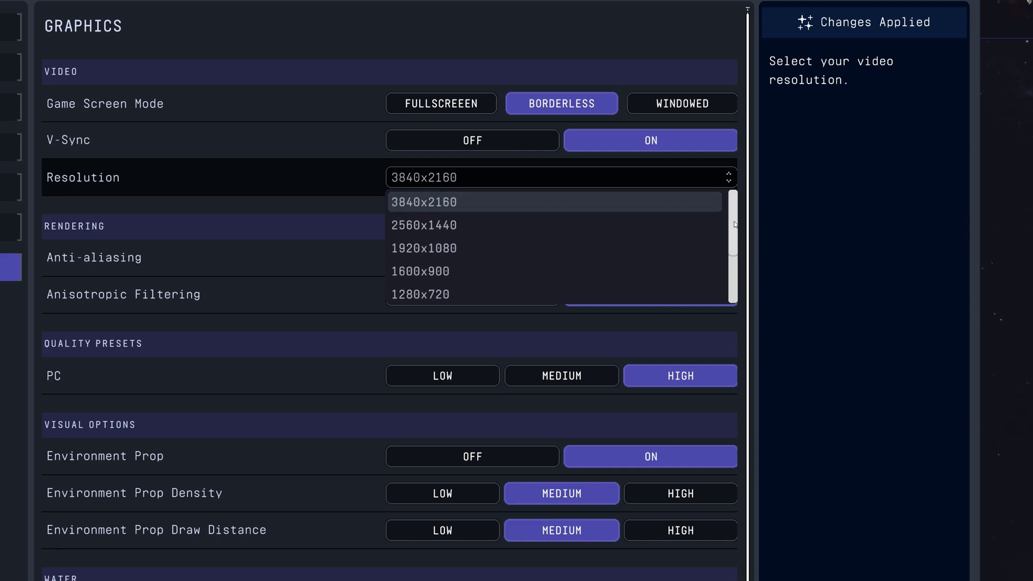
{"action": "left_click", "coordinate": [368, 209]}
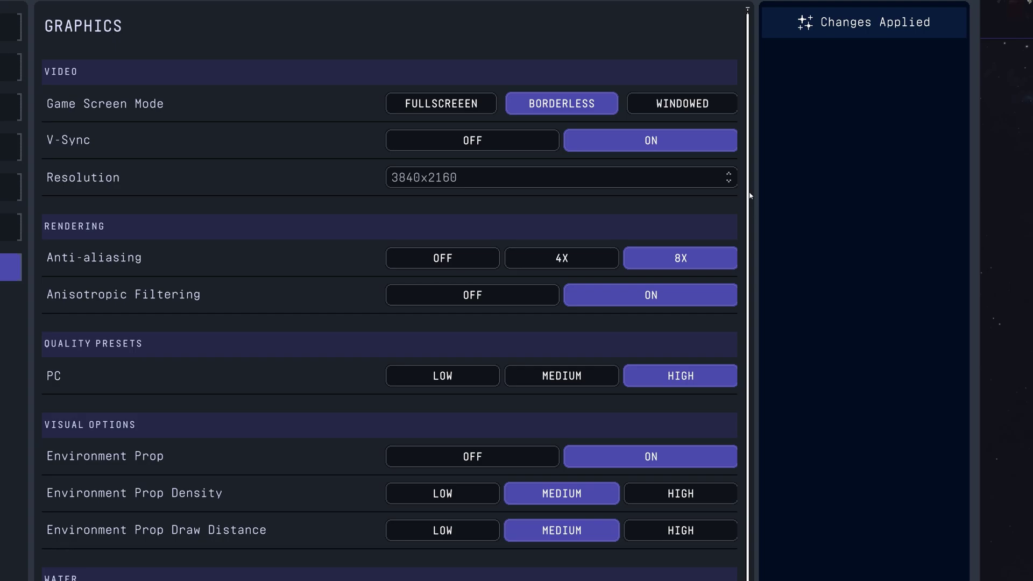
{"action": "scroll", "coordinate": [750, 194], "scroll_direction": "down", "scroll_amount": 3}
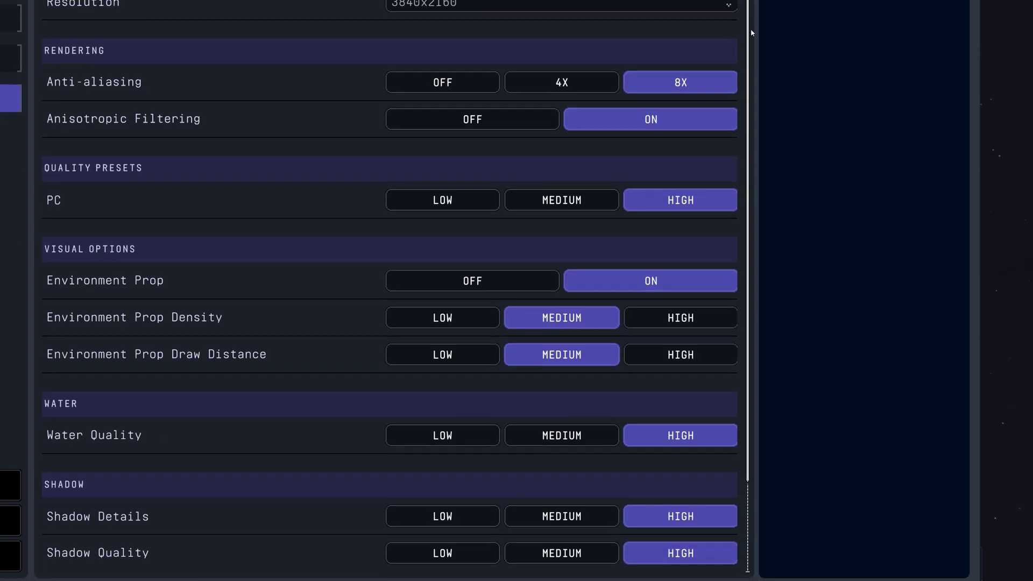
{"action": "scroll", "coordinate": [749, 61], "scroll_direction": "down", "scroll_amount": 1}
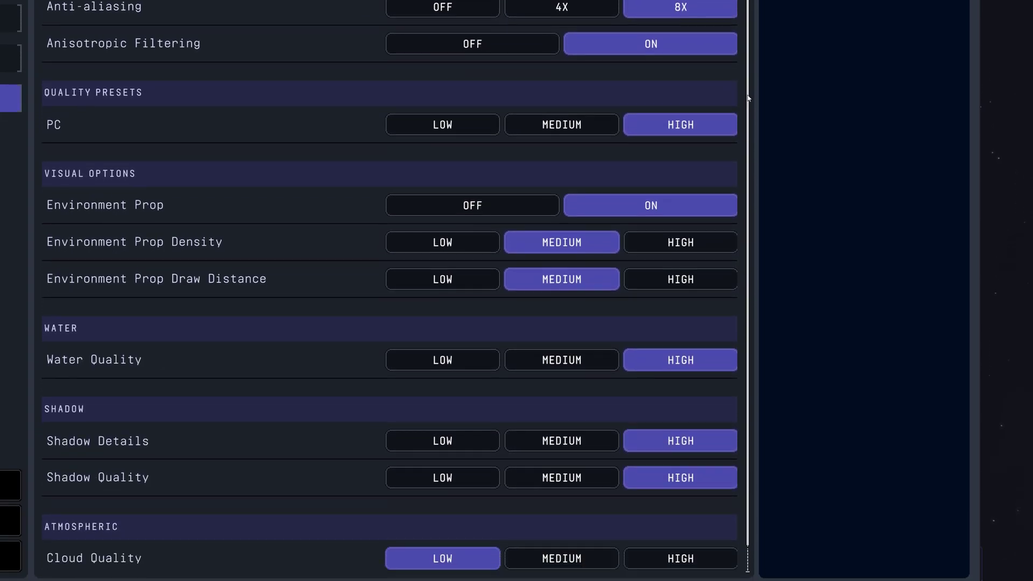
{"action": "scroll", "coordinate": [750, 121], "scroll_direction": "down", "scroll_amount": 1}
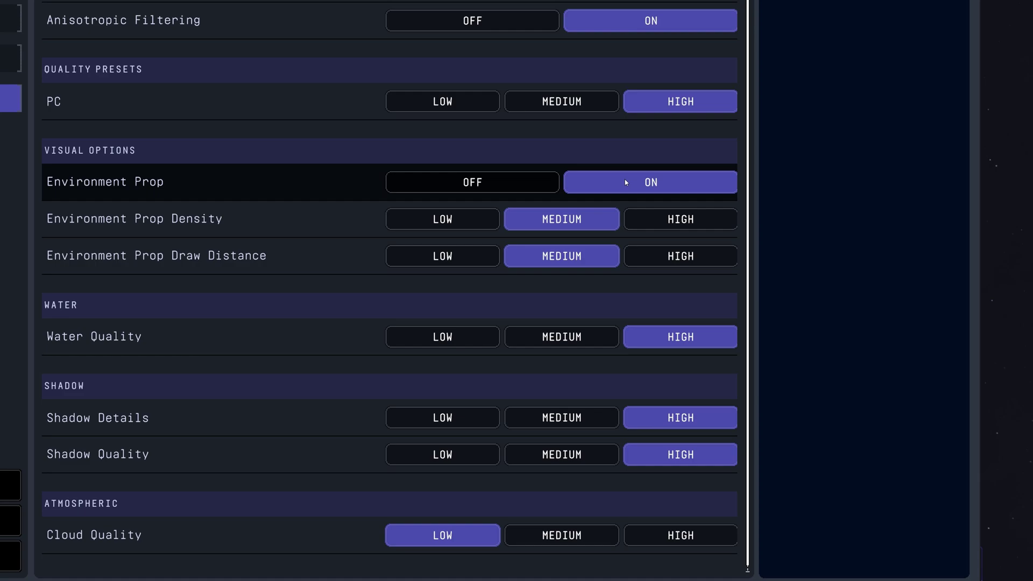
{"action": "mouse_move", "coordinate": [562, 477]}
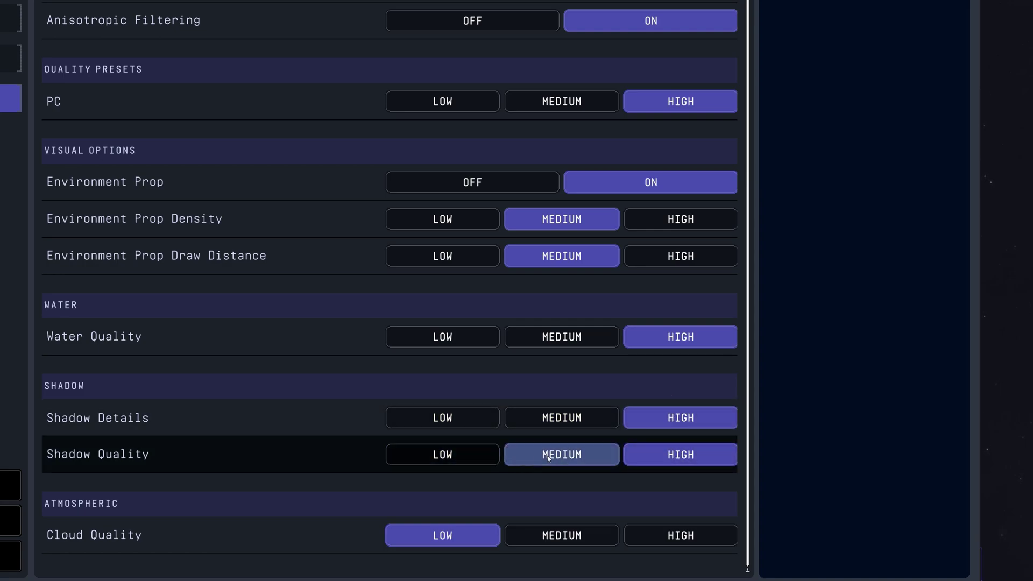
Exit the Settings menu back to the capsule orbiting above Kerbin.
{"action": "left_click", "coordinate": [691, 421]}
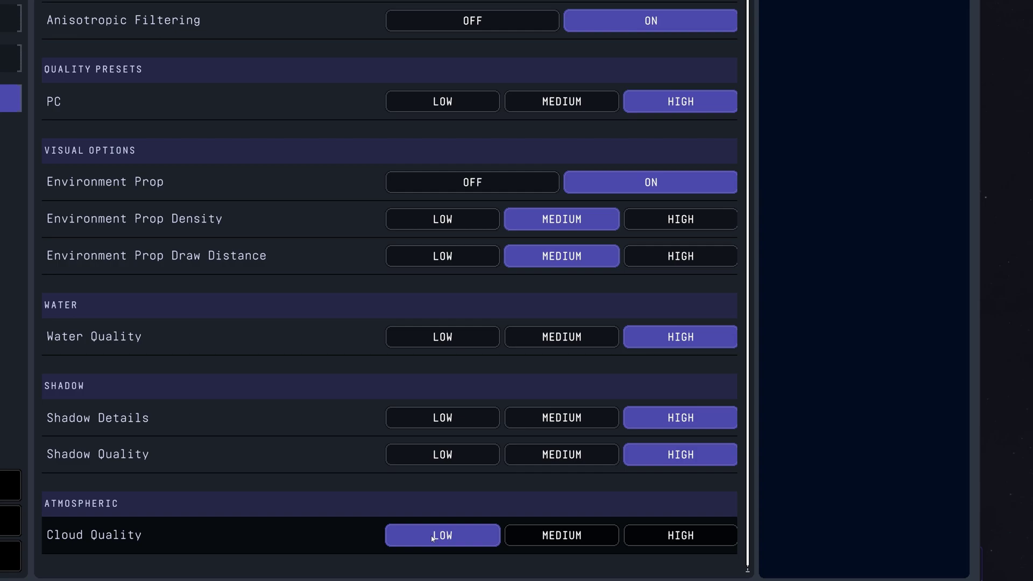
{"action": "scroll", "coordinate": [433, 537], "scroll_direction": "up", "scroll_amount": 5}
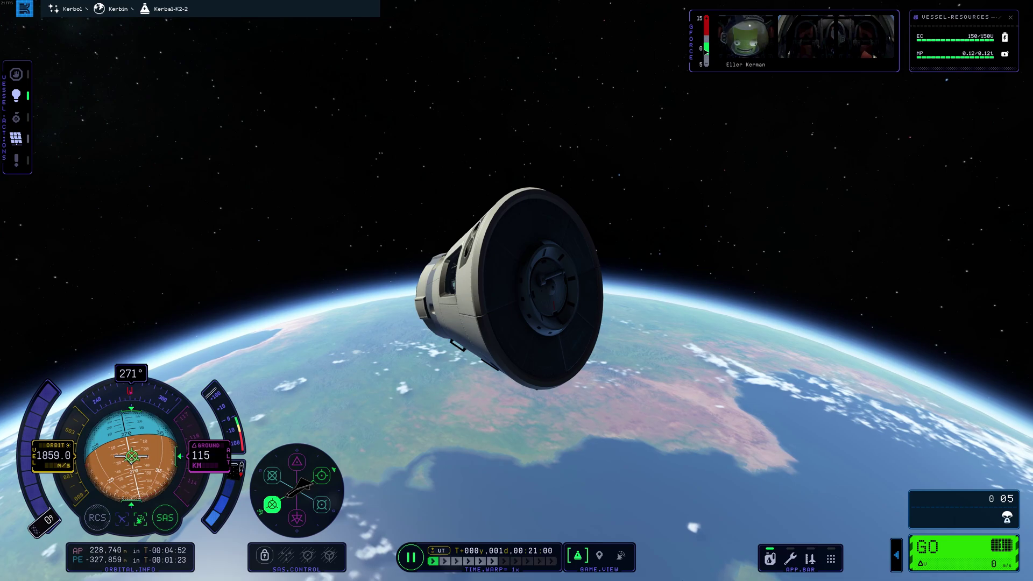
Show the F12 hardware performance overlay to monitor framerate while flying the jet.
{"action": "key", "text": "F12"}
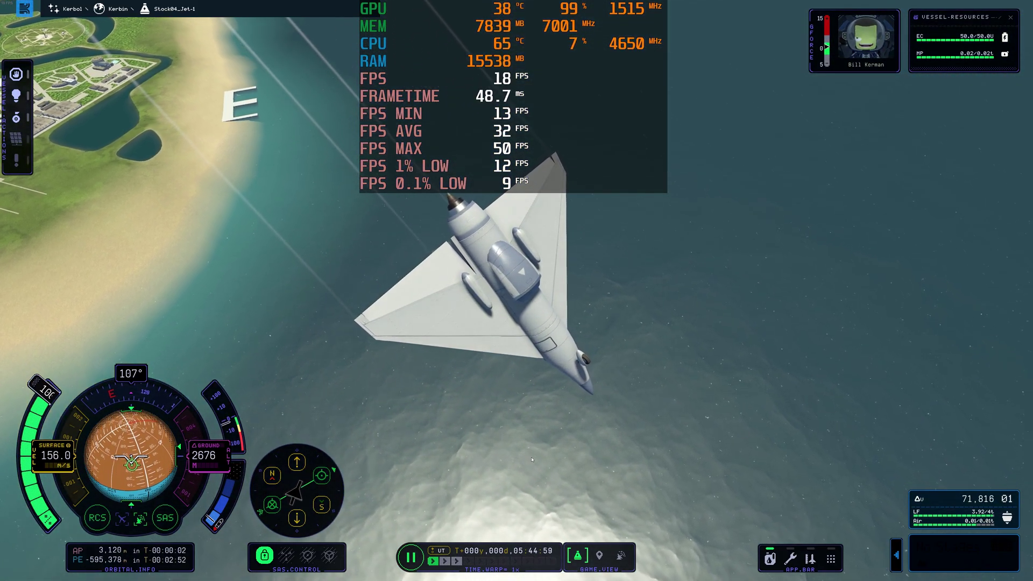
Hide the F12 stats overlay and level the jet over the coast.
{"action": "key", "text": "F12"}
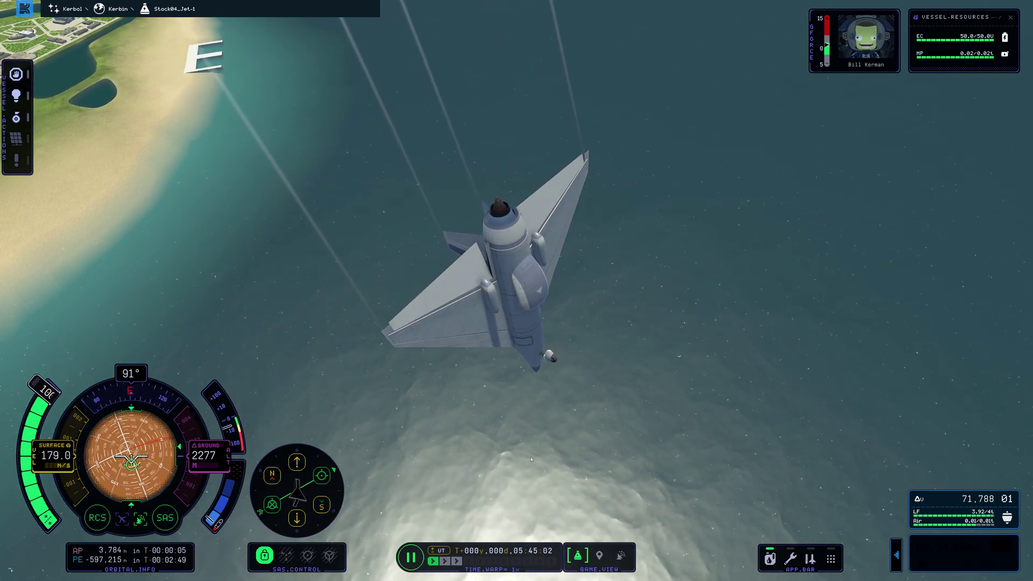
{"action": "key", "text": "s"}
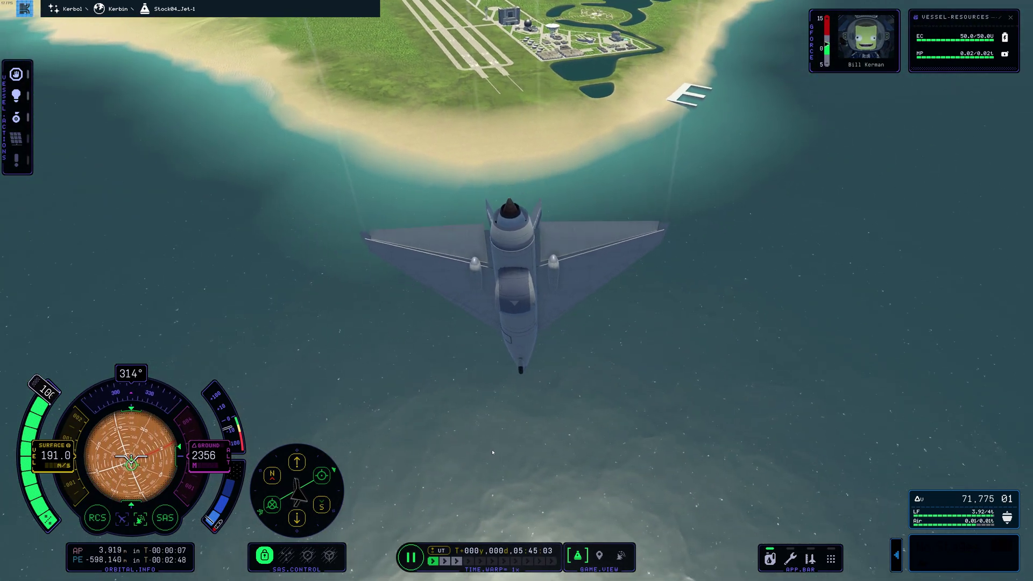